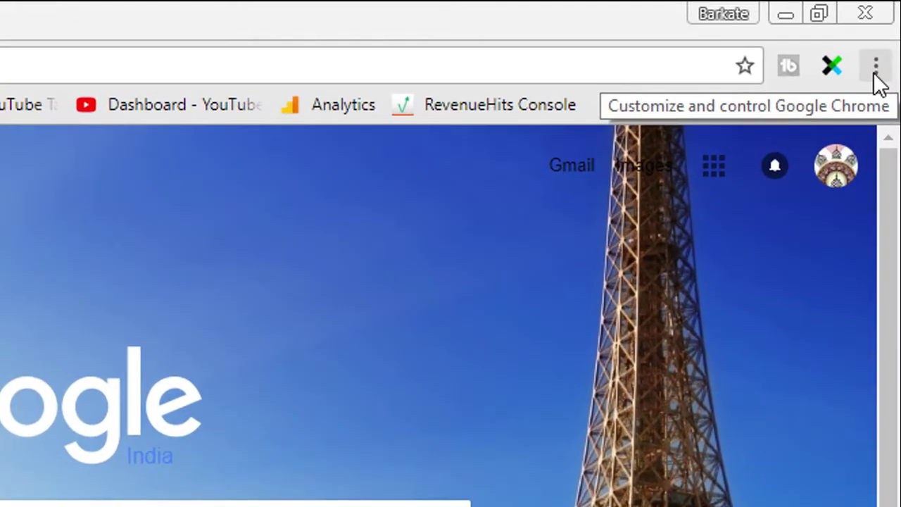
Open Chrome's Settings page from the three-dot main menu
click(875, 67)
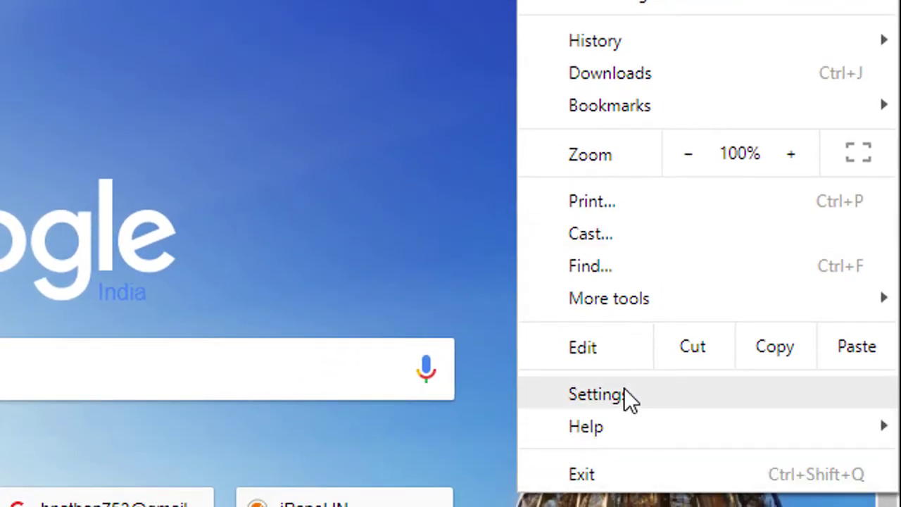
click(623, 394)
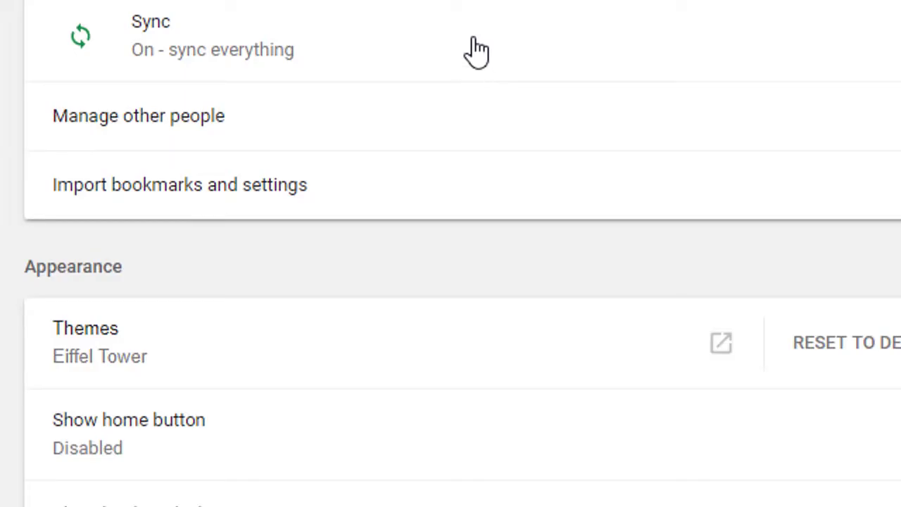
scroll(164, 271, down, 3)
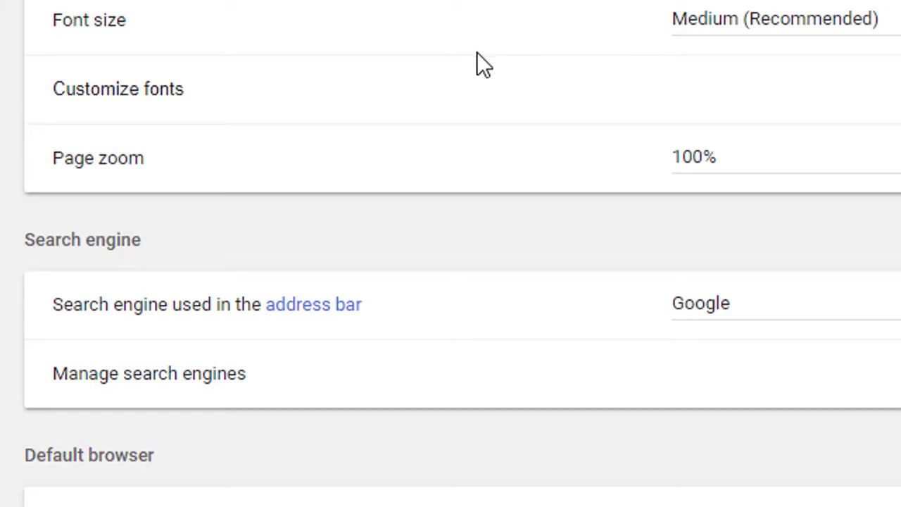
scroll(477, 53, down, 5)
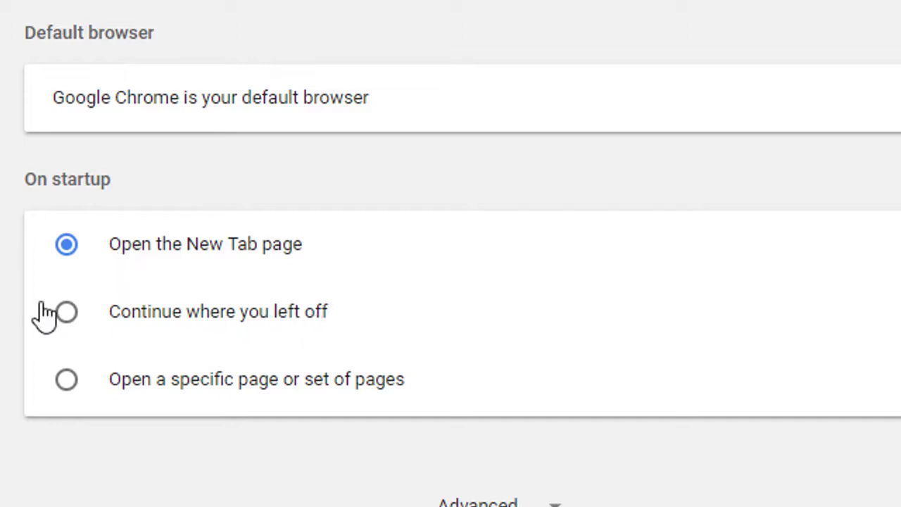
Select 'Continue where you left off' as the On startup option
click(66, 314)
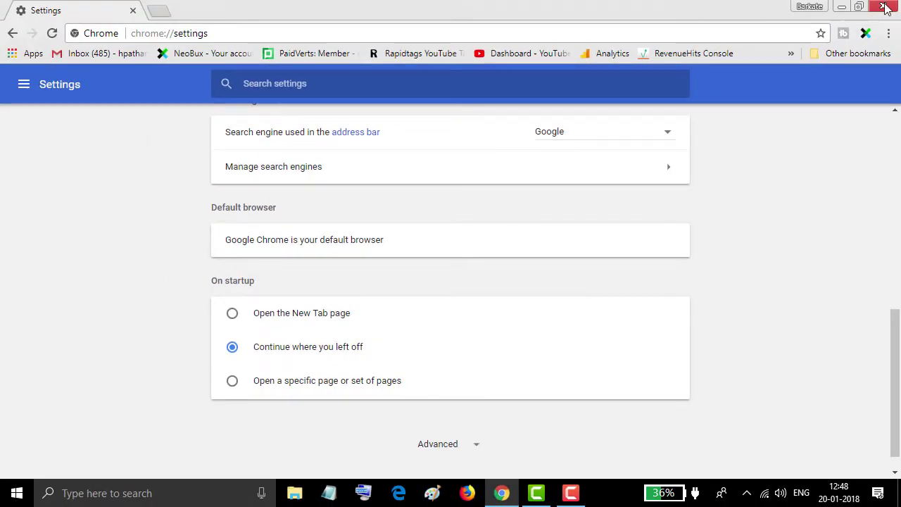
Close and relaunch Chrome, then scroll the restored Settings page down to On startup
click(884, 7)
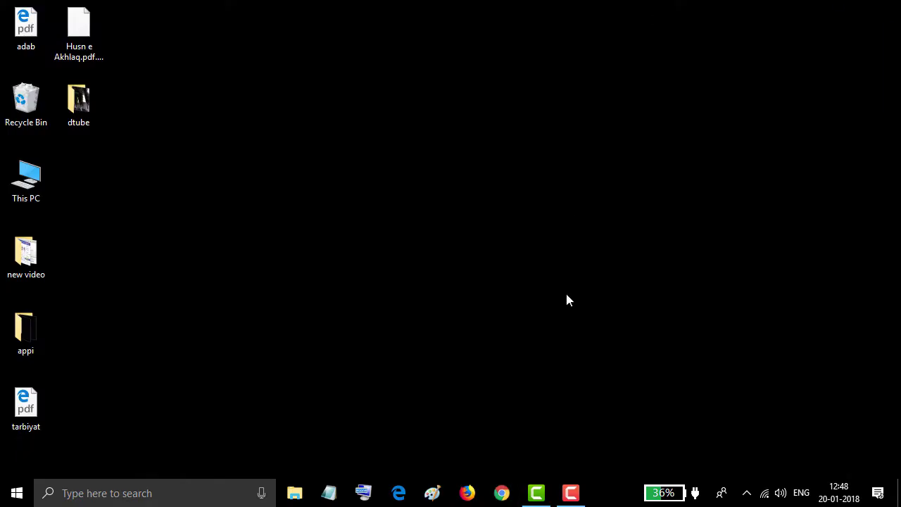
click(502, 493)
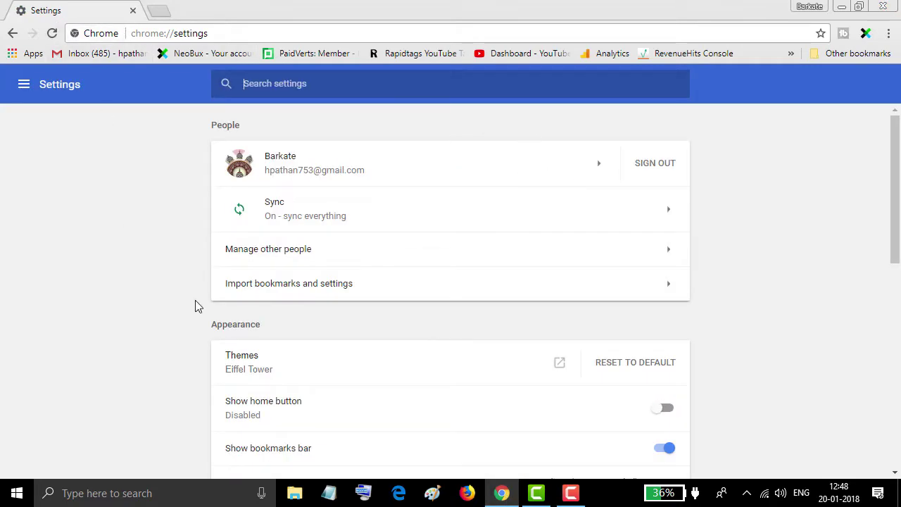
scroll(271, 309, down, 2)
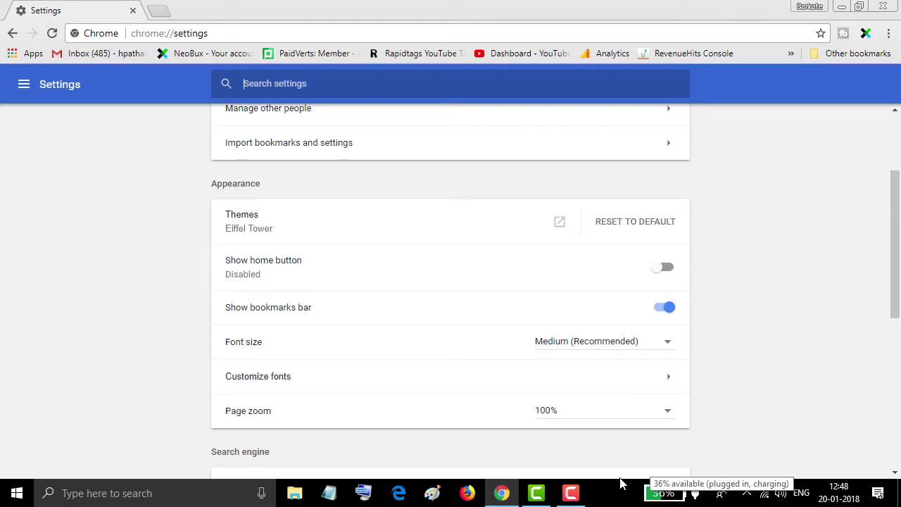
scroll(310, 315, down, 1)
scroll(318, 309, down, 4)
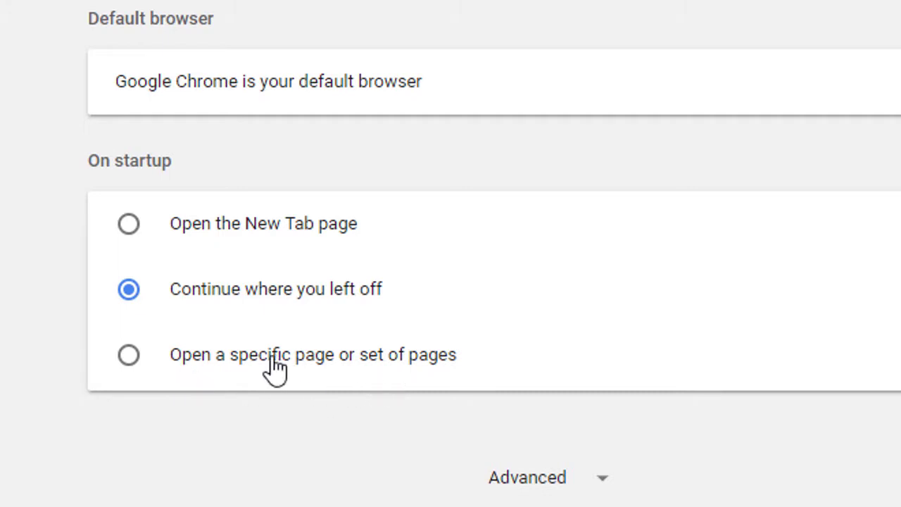
Choose 'Open a specific page or set of pages' and remove the MyStart entry
click(242, 355)
scroll(519, 346, down, 3)
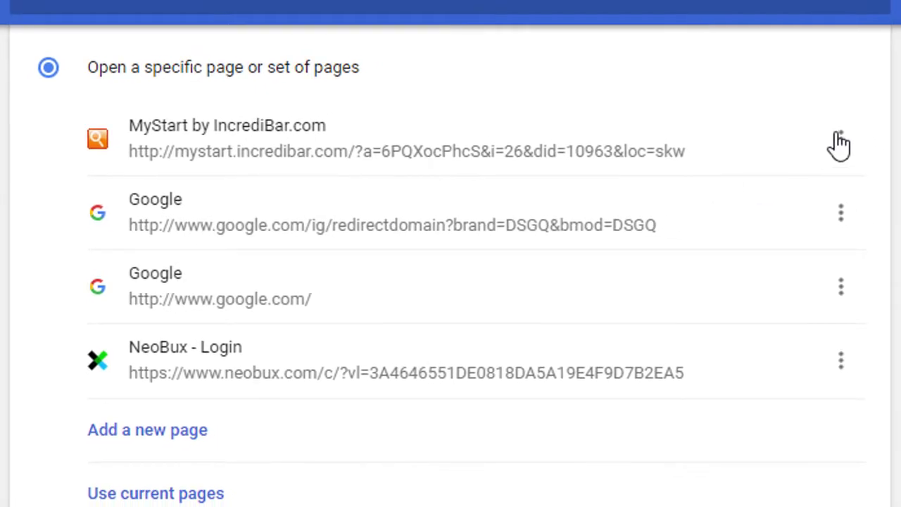
click(842, 145)
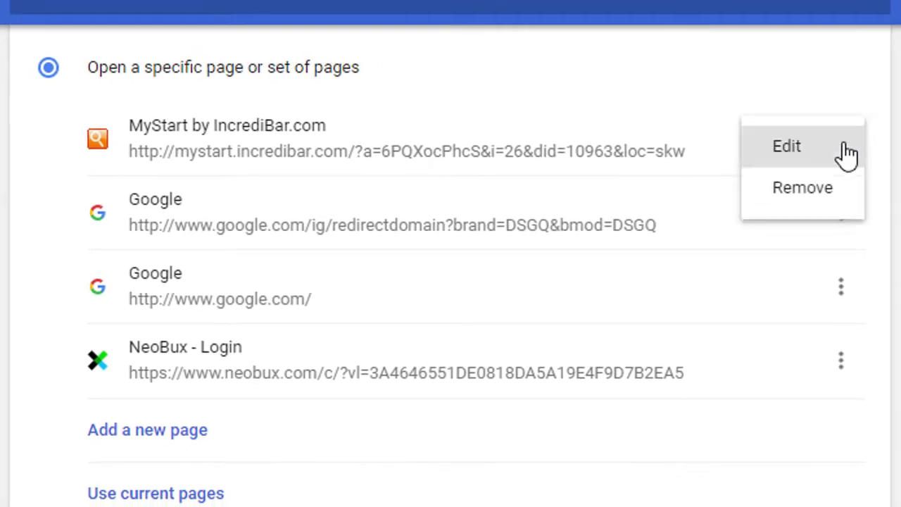
click(807, 202)
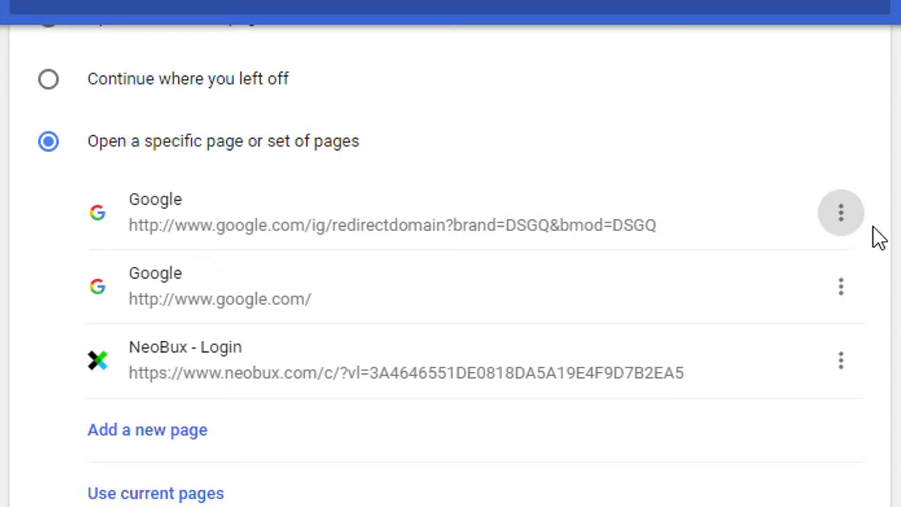
Remove both Google startup entries, leaving only NeoBux - Login
click(846, 216)
click(817, 261)
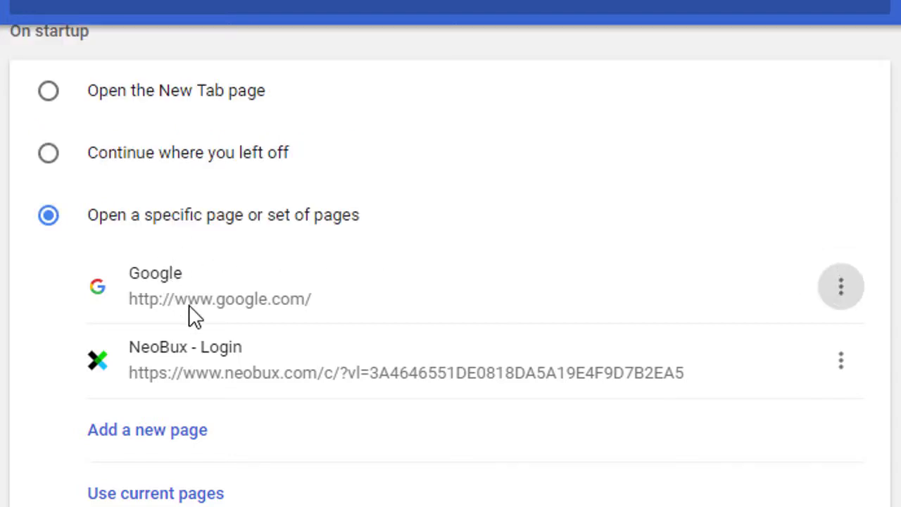
click(838, 296)
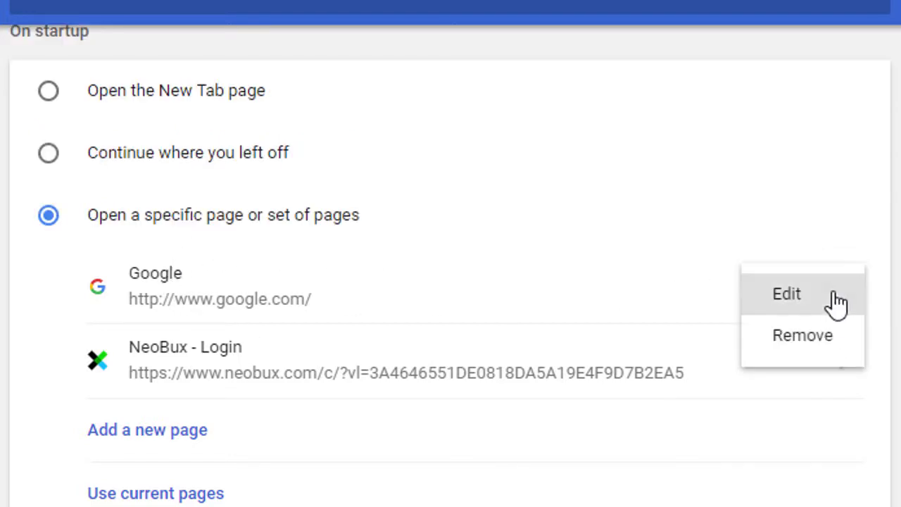
click(787, 348)
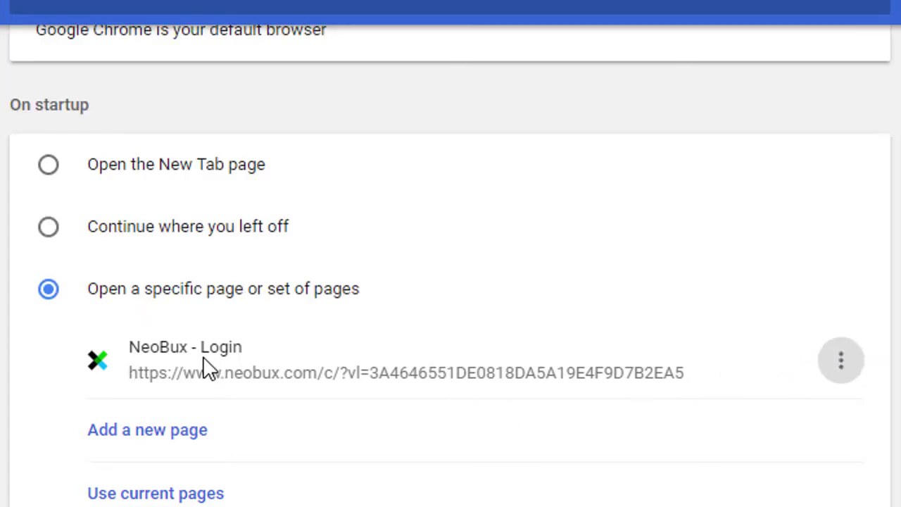
Add the Gmail inbox URL, copied from its bookmark in a new tab, as a startup page
click(147, 438)
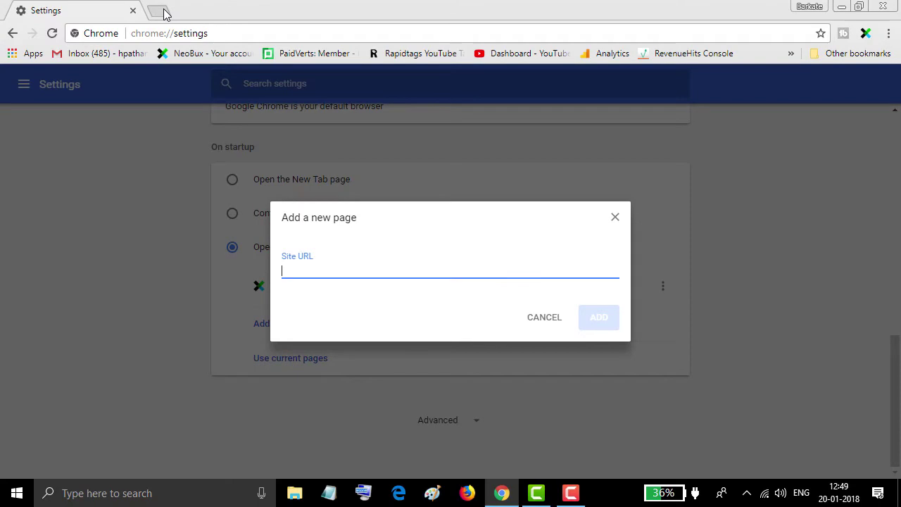
click(161, 10)
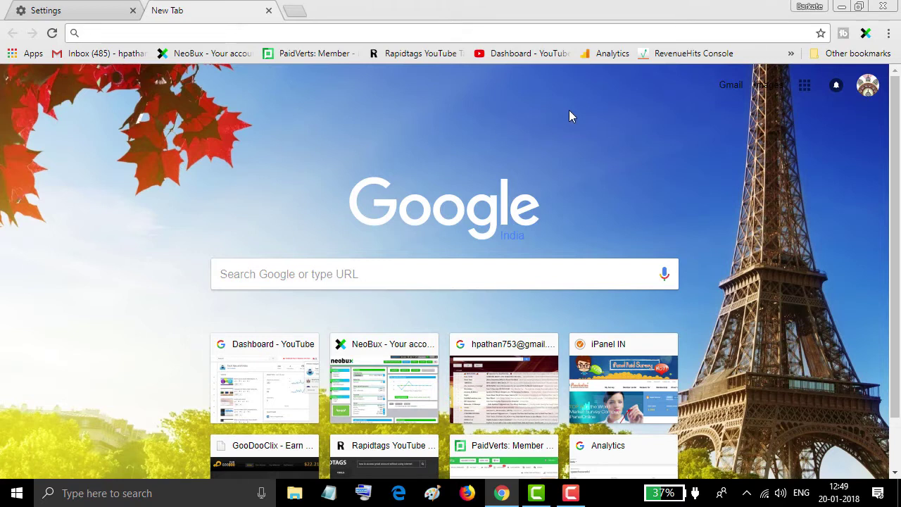
right_click(88, 60)
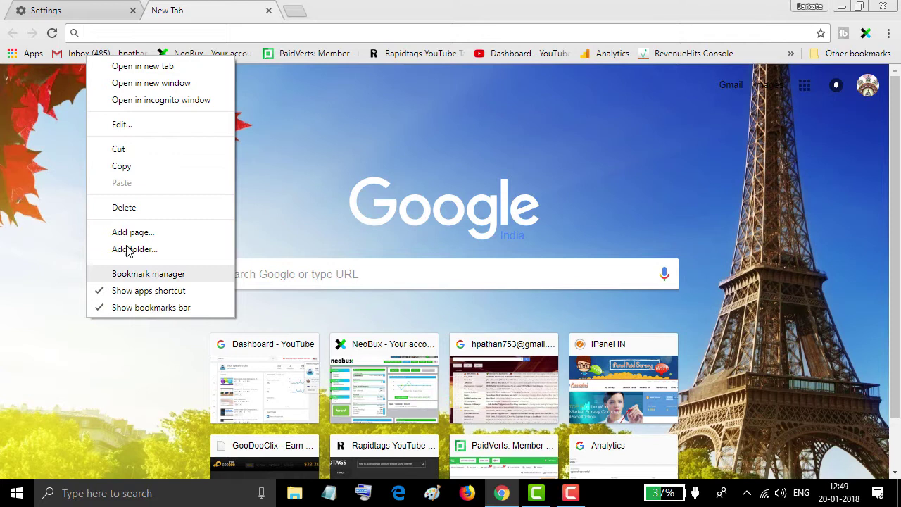
click(127, 168)
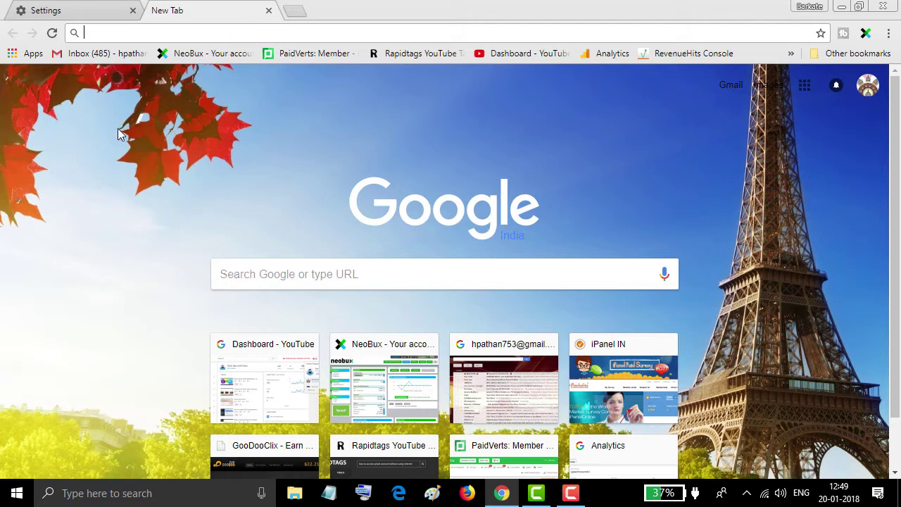
click(84, 12)
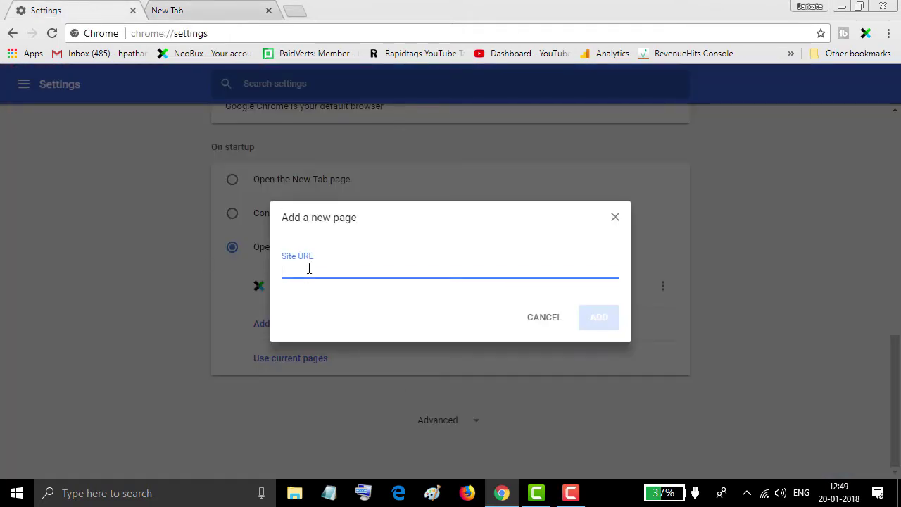
click(347, 355)
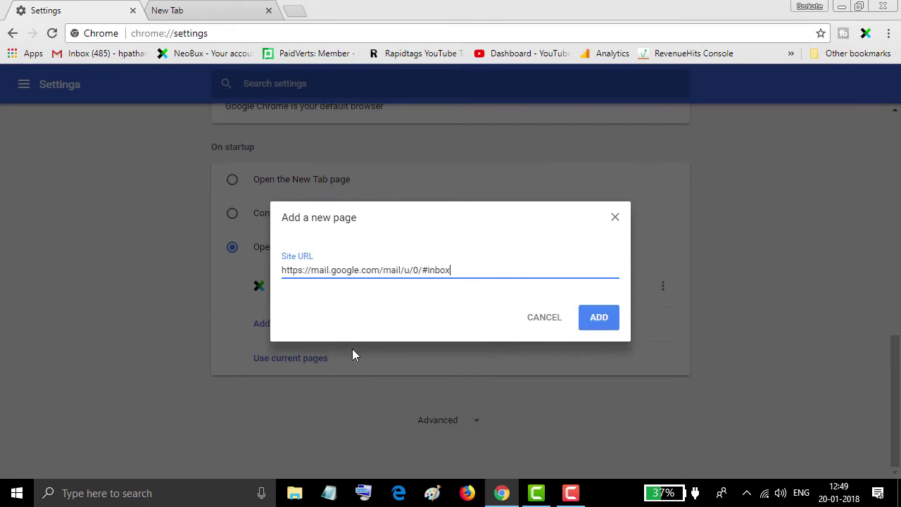
click(597, 321)
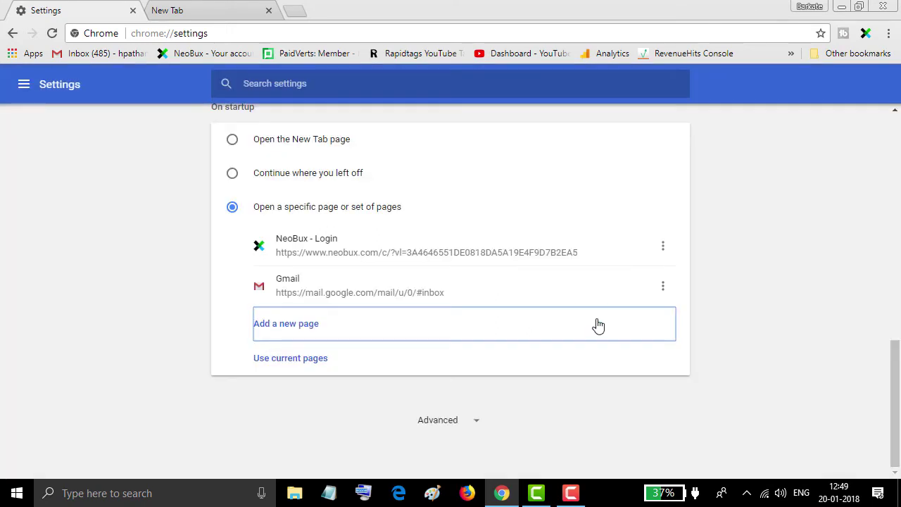
Restart Chrome to confirm NeoBux and Gmail inbox open, then open a new tab and the main menu
click(885, 8)
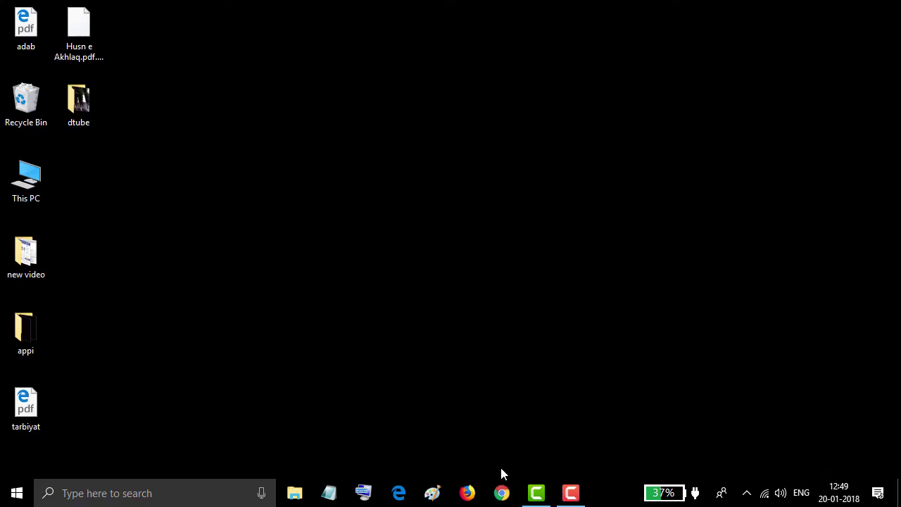
click(502, 493)
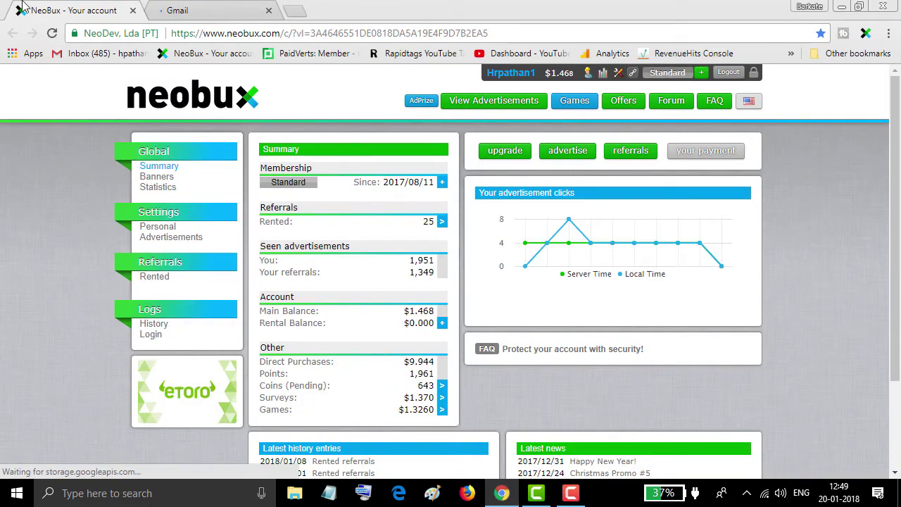
click(189, 9)
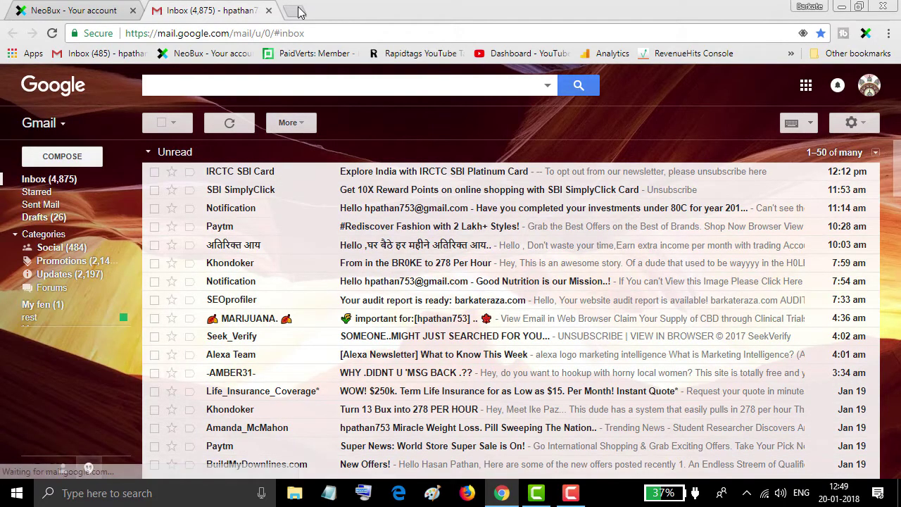
click(299, 12)
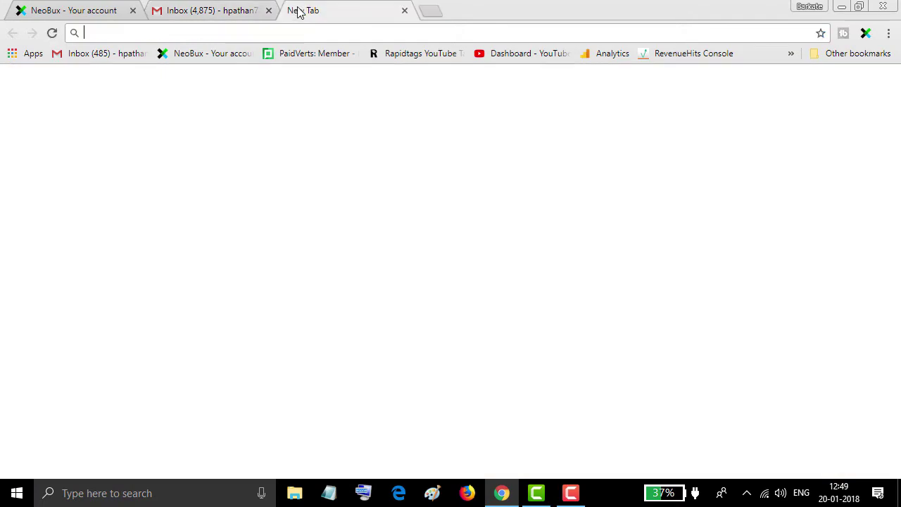
click(888, 35)
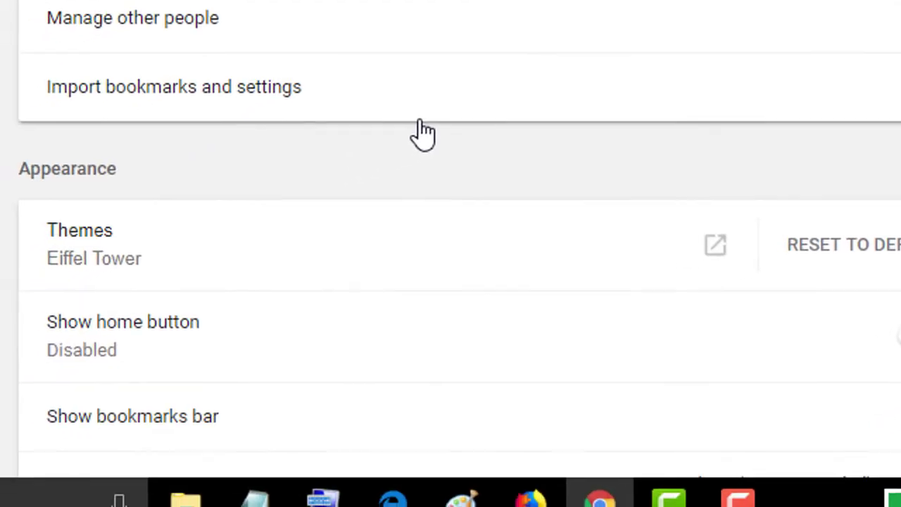
Scroll Settings to On startup, showing NeoBux - Your account and Gmail as startup pages
scroll(344, 211, down, 10)
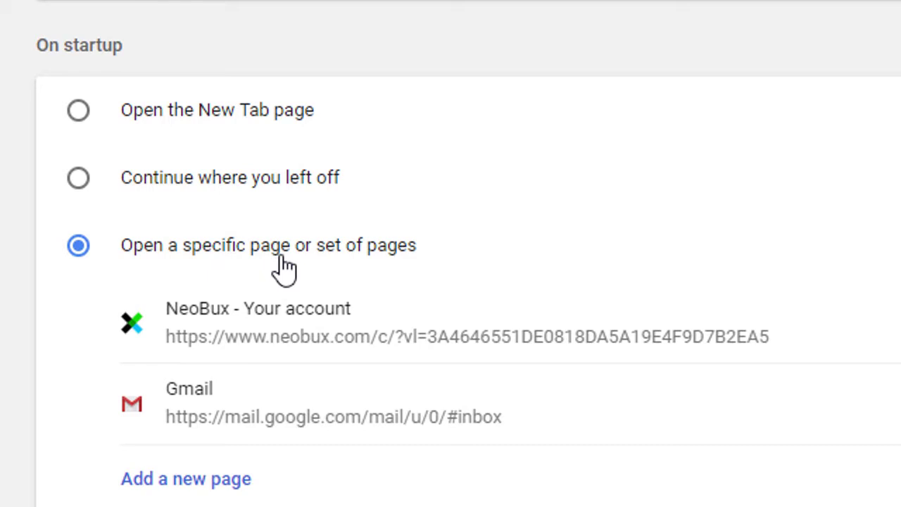
scroll(157, 322, down, 3)
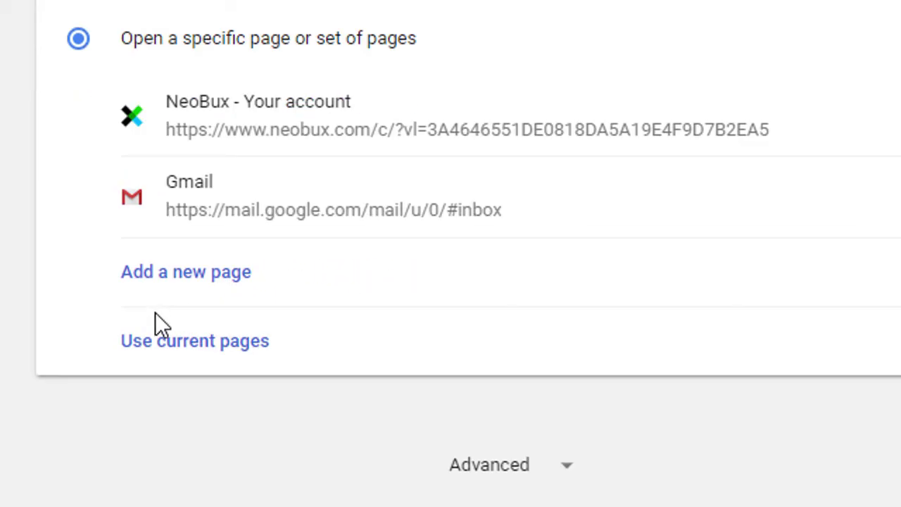
scroll(158, 327, up, 4)
scroll(157, 327, down, 4)
scroll(282, 234, up, 2)
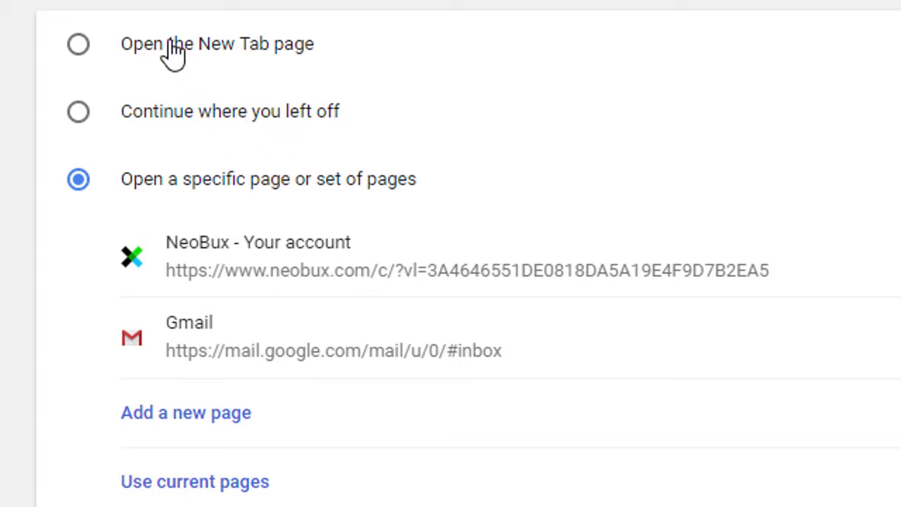
Switch On startup back from specific pages to 'Continue where you left off'
click(176, 126)
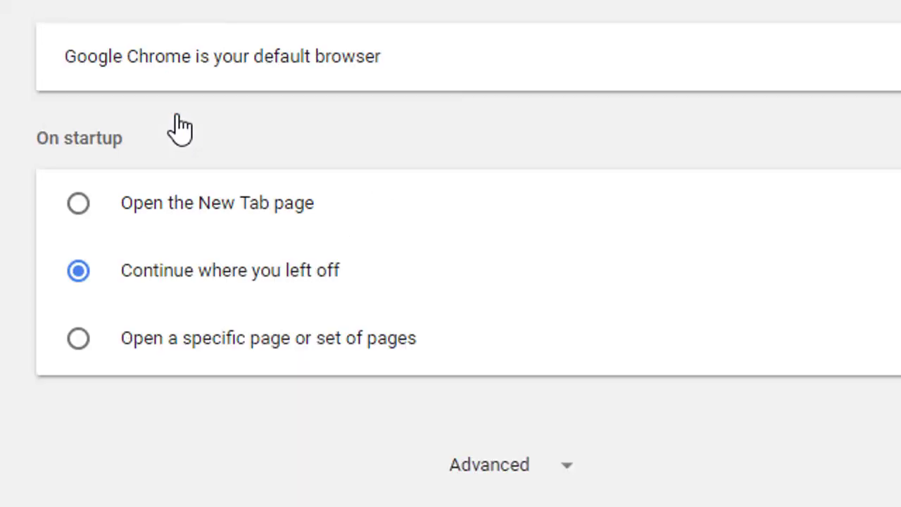